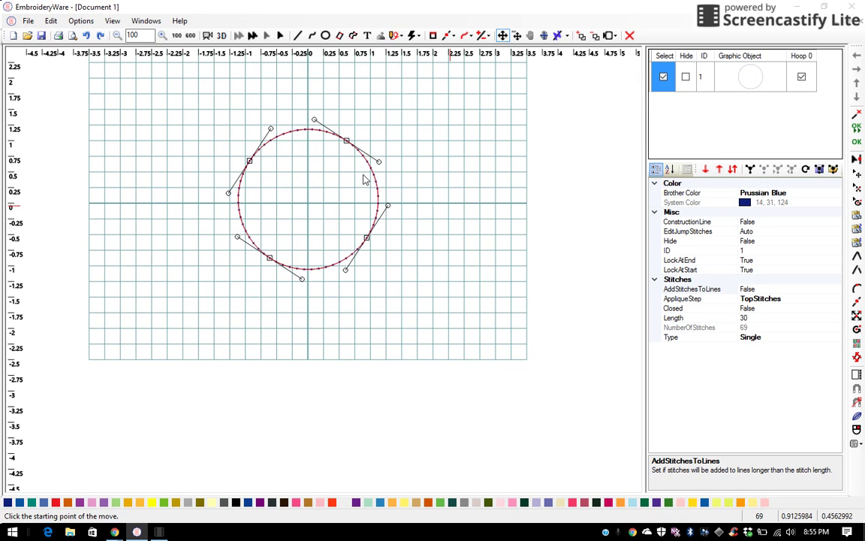
# Select object 1, the 69-stitch single-line circle, in the object list.
pyautogui.click(663, 78)
# Convert the circle to Automatic Satin, 15 wide inside and outside (1262 stitches).
pyautogui.click(414, 37)
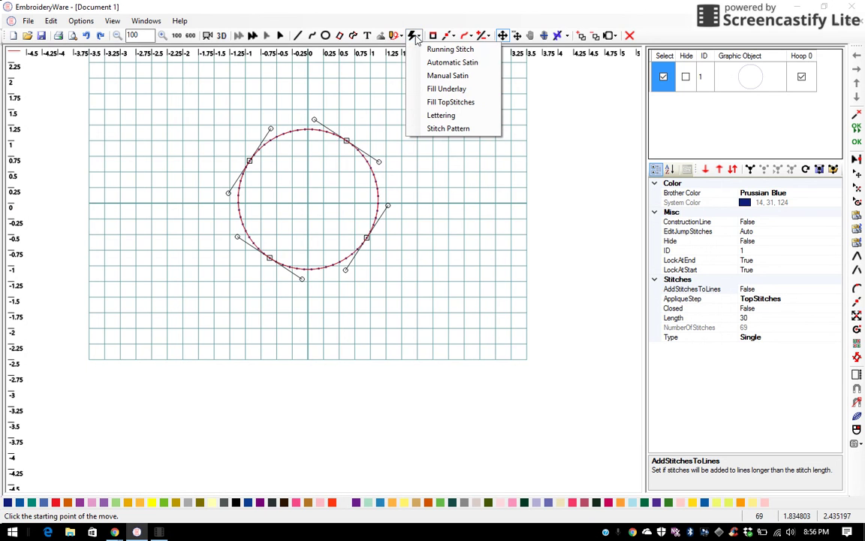
pyautogui.click(437, 63)
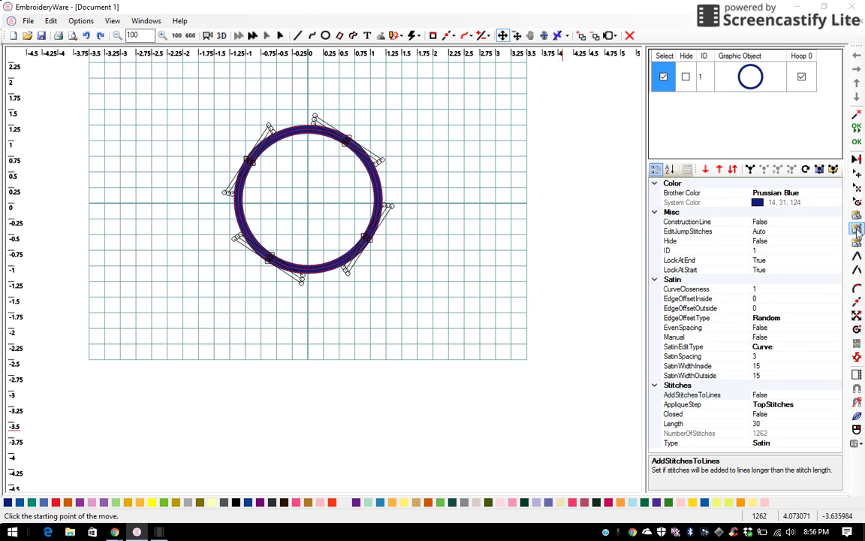
# Duplicate the circle as a coarse -2 inset satin and set its AppliqueStep to Tackdown.
pyautogui.click(857, 233)
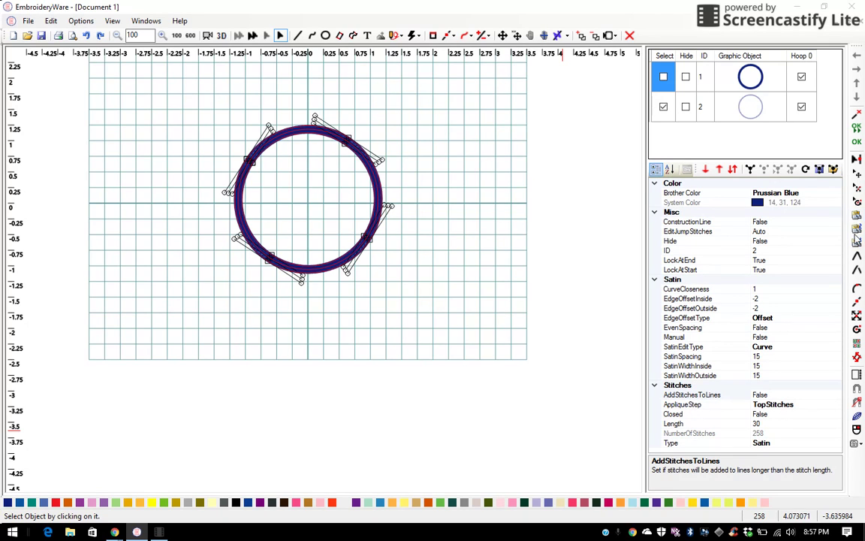
pyautogui.click(765, 405)
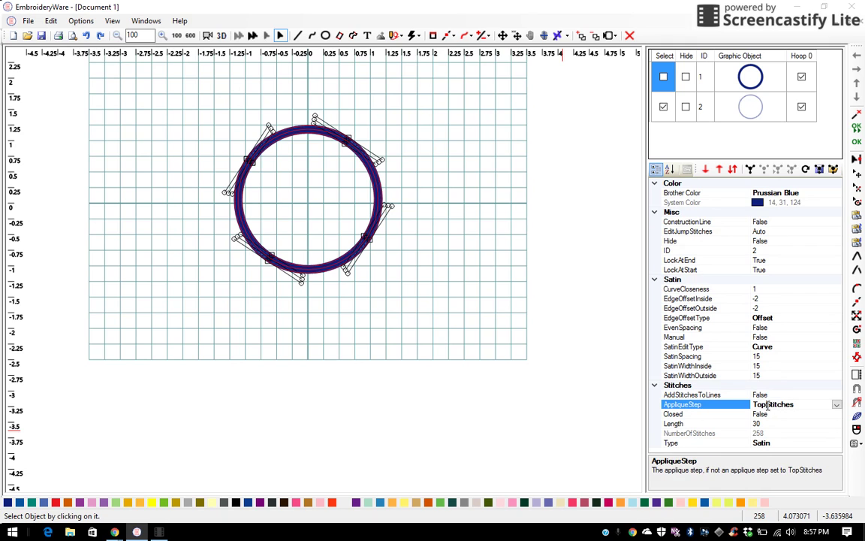
pyautogui.click(837, 406)
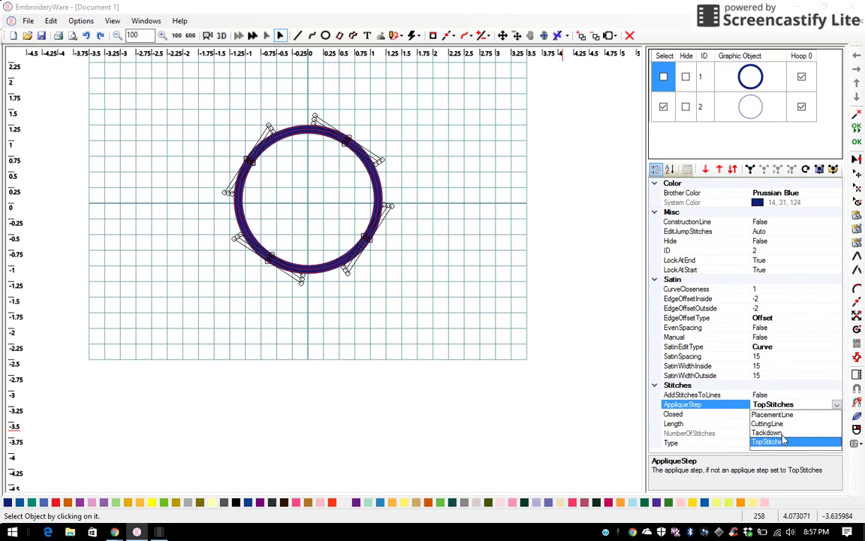
pyautogui.click(810, 440)
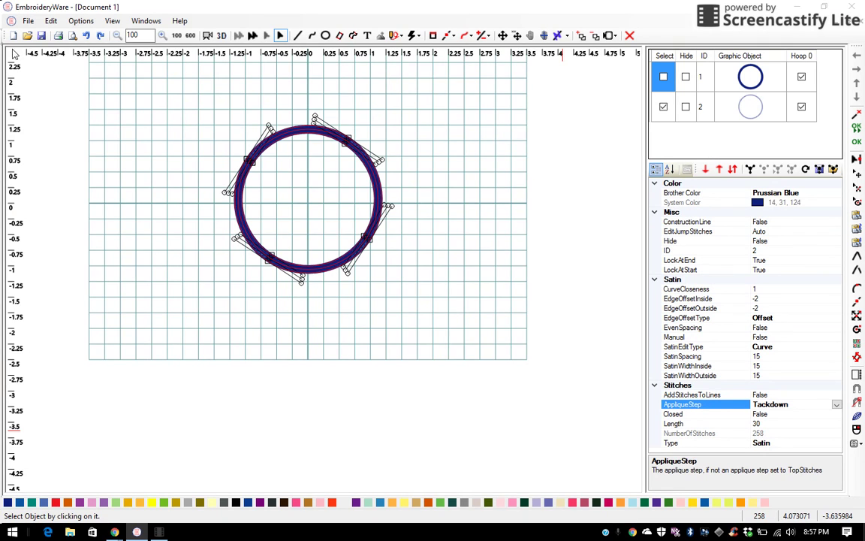
# Duplicate the tackdown circle as object 3, with AppliqueStep CuttingLine and Type Double.
pyautogui.click(51, 23)
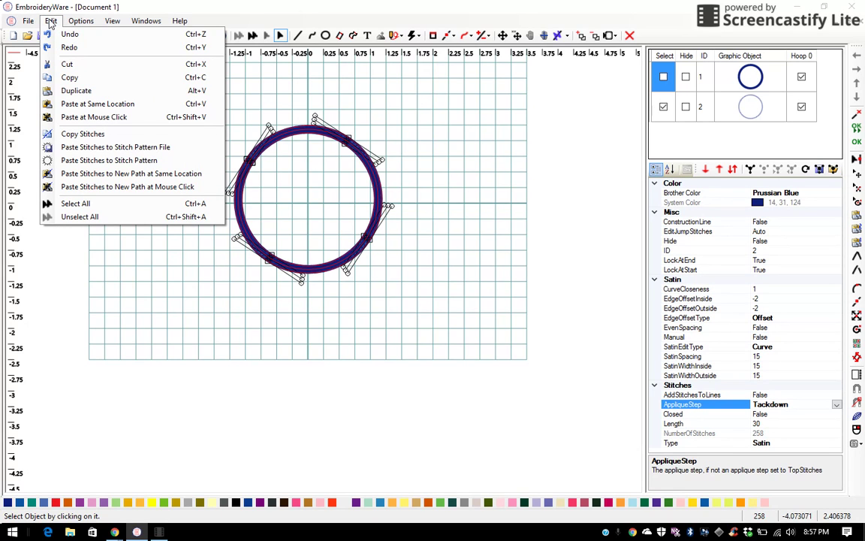
pyautogui.click(77, 91)
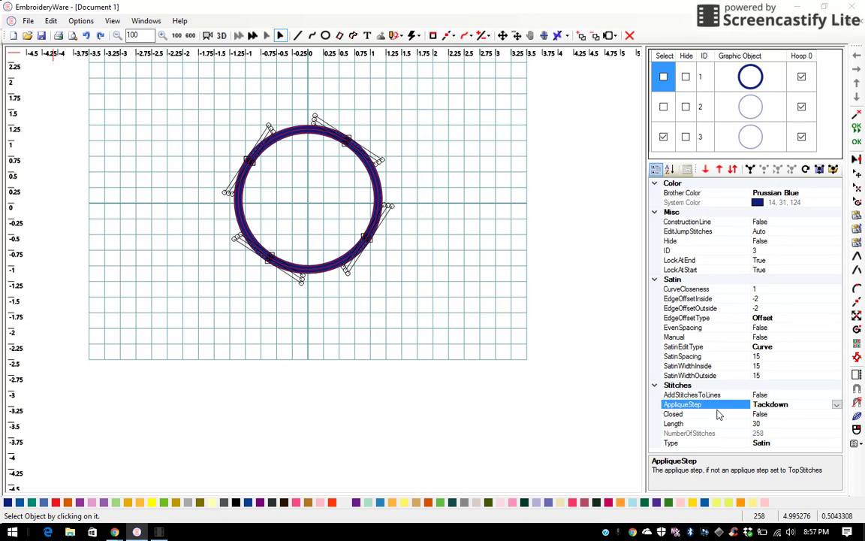
pyautogui.click(836, 406)
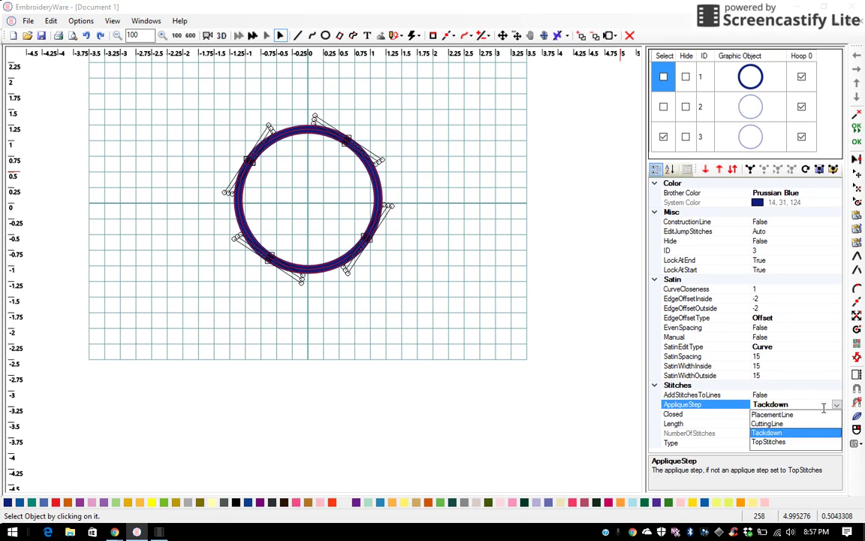
pyautogui.click(796, 424)
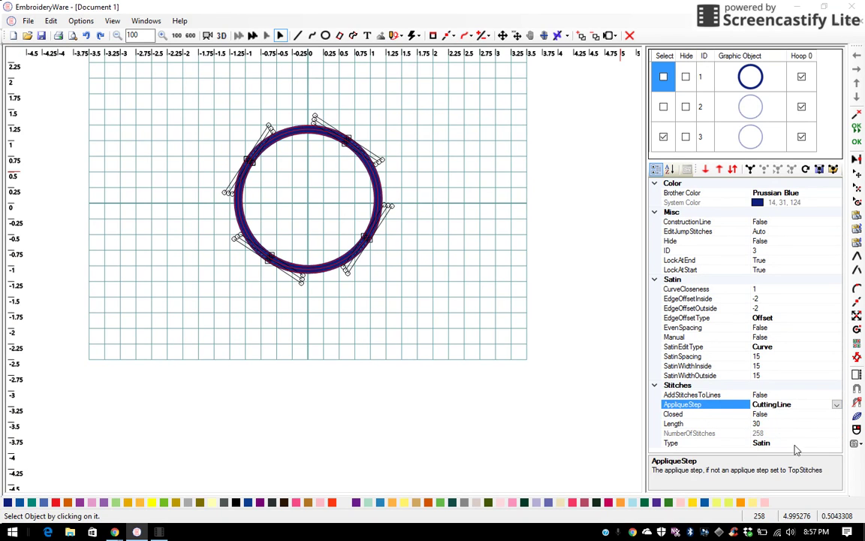
pyautogui.click(835, 443)
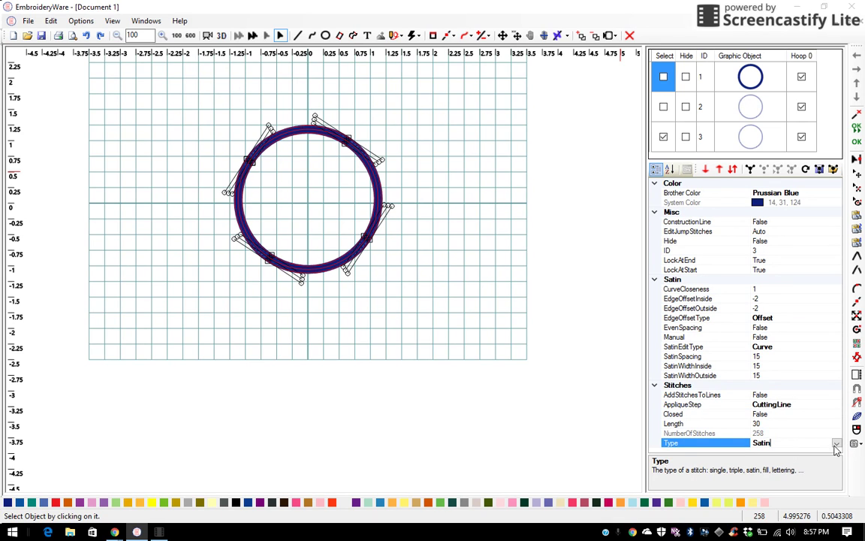
pyautogui.click(836, 444)
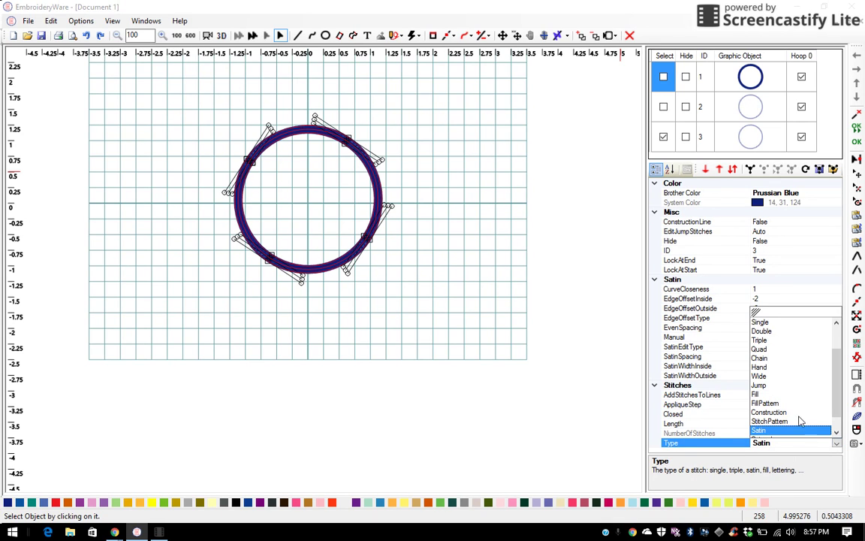
pyautogui.click(774, 333)
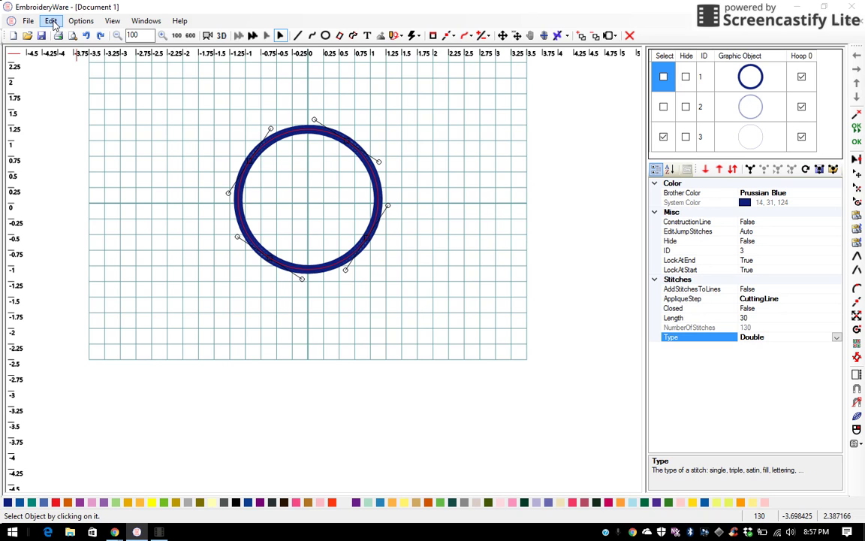
# Duplicate the cutting-line circle as object 4 and set its AppliqueStep to PlacementLine.
pyautogui.click(51, 21)
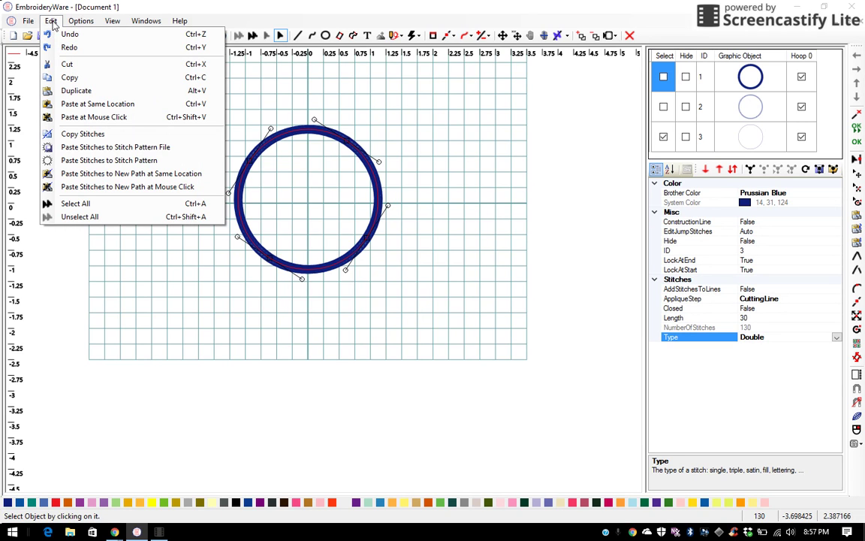
pyautogui.click(72, 90)
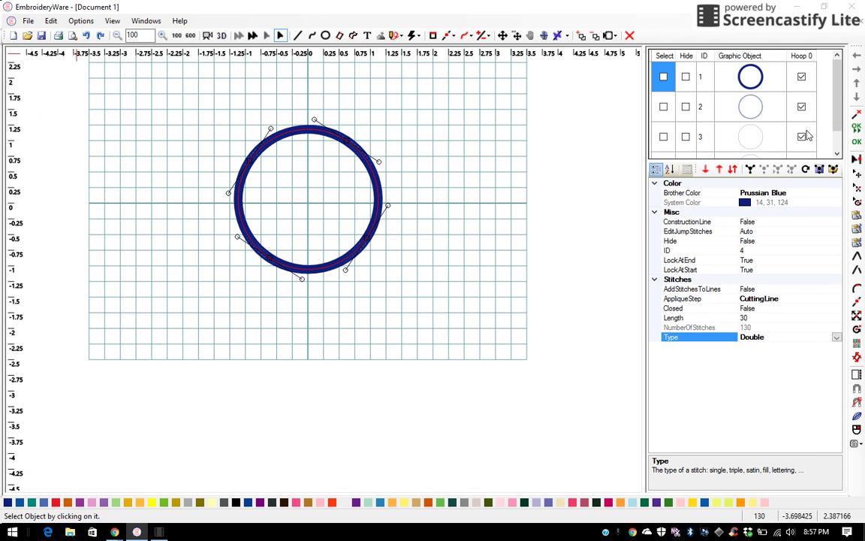
pyautogui.scroll(-1, 836, 120)
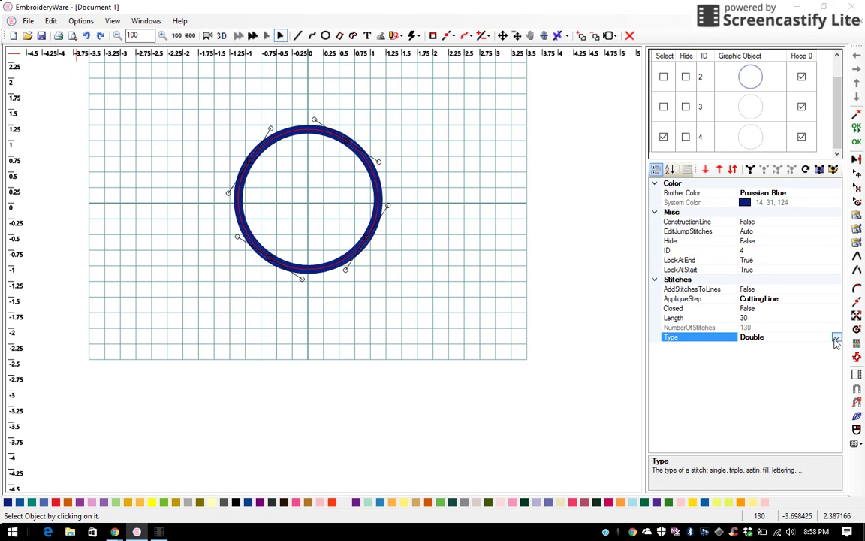
pyautogui.click(799, 298)
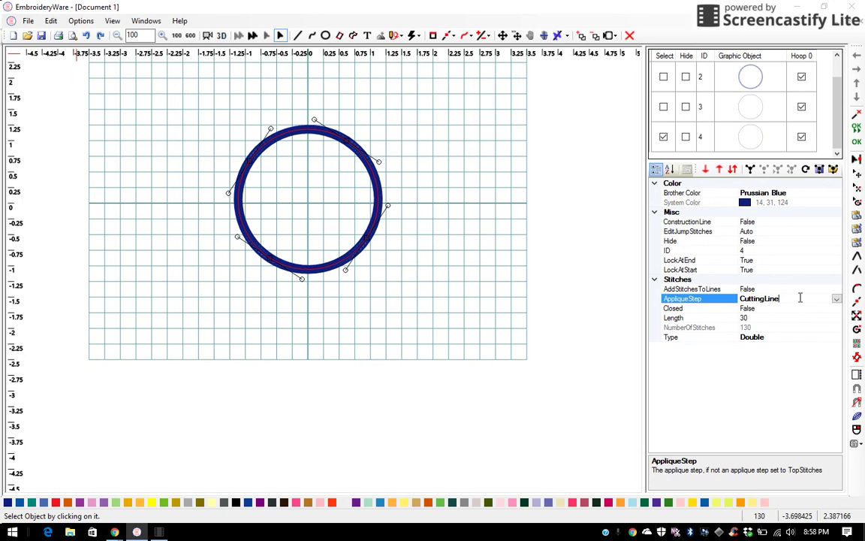
pyautogui.click(833, 299)
pyautogui.click(762, 309)
# Change the placement line's Type to Single, reducing it to 69 stitches.
pyautogui.click(783, 337)
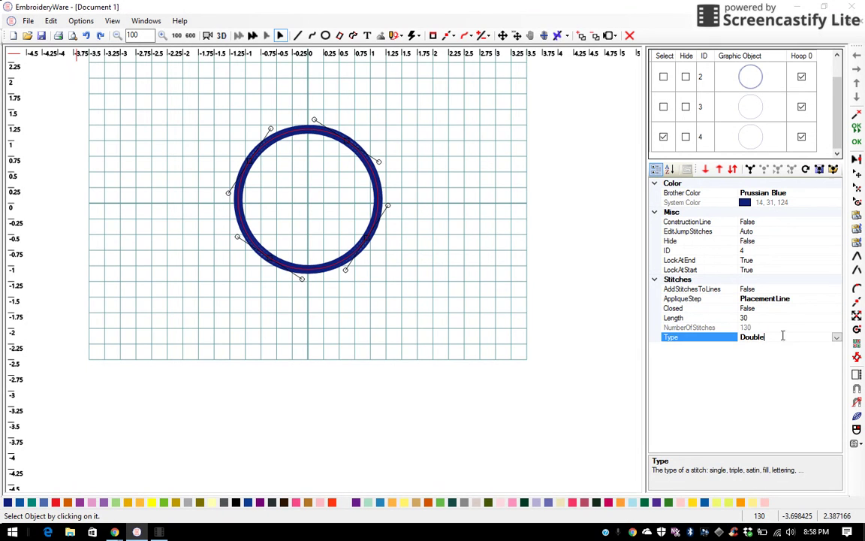
pyautogui.click(836, 337)
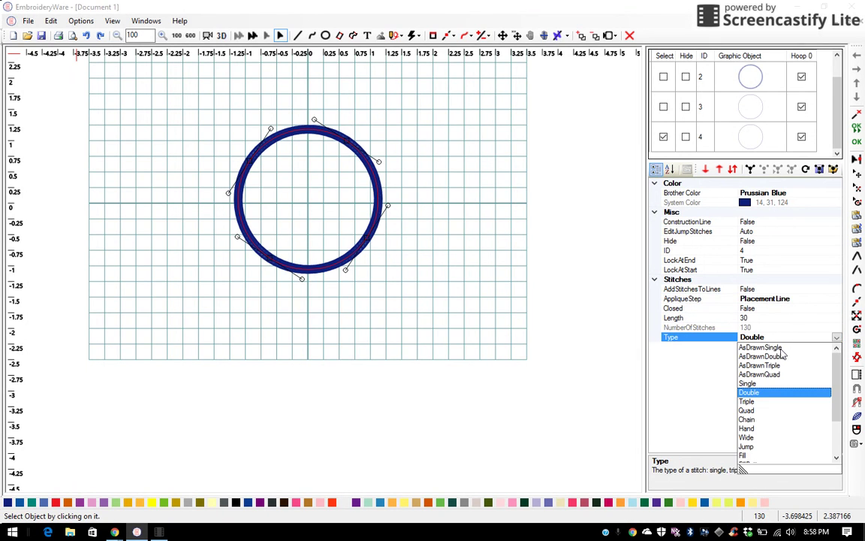
pyautogui.click(759, 383)
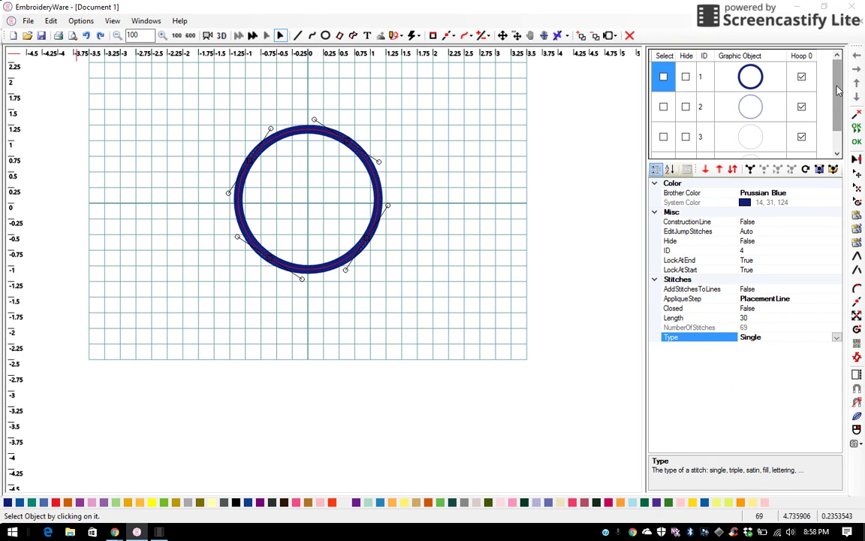
pyautogui.scroll(-1, 839, 90)
pyautogui.click(663, 138)
# Move the placement line circle up in stitch order so it sews first.
pyautogui.click(663, 138)
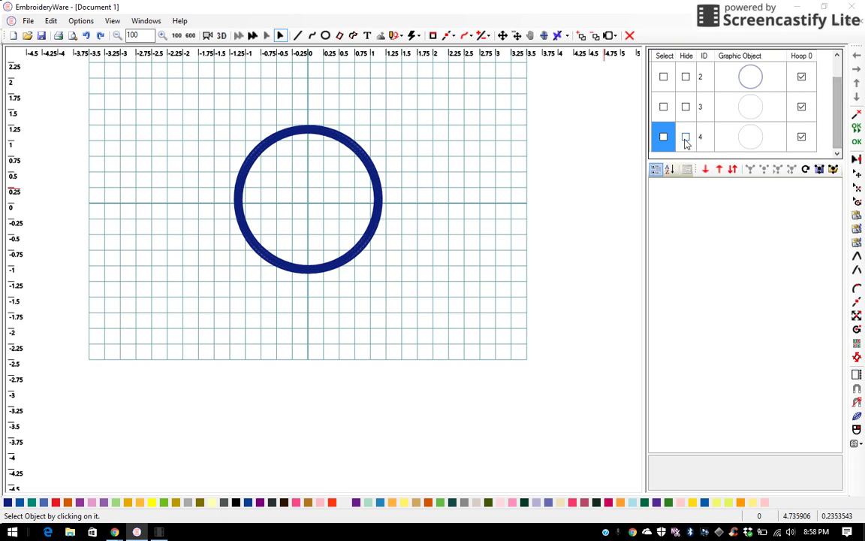
pyautogui.click(663, 138)
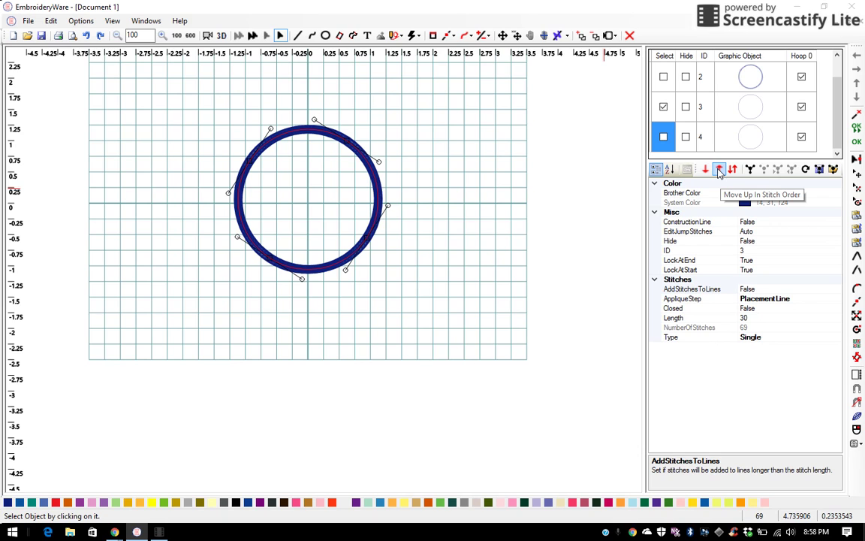
pyautogui.click(719, 169)
pyautogui.click(719, 170)
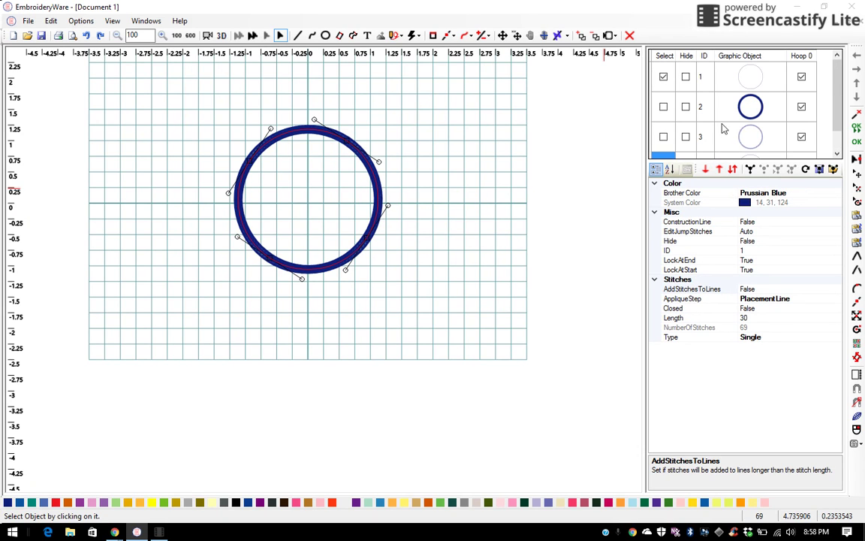
pyautogui.click(663, 79)
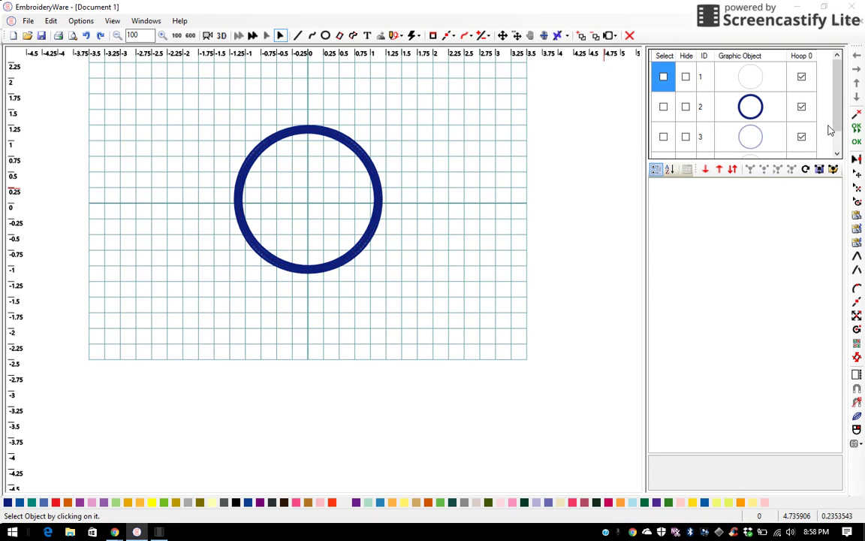
# Move the double cutting line circle up so it stitches second.
pyautogui.click(837, 134)
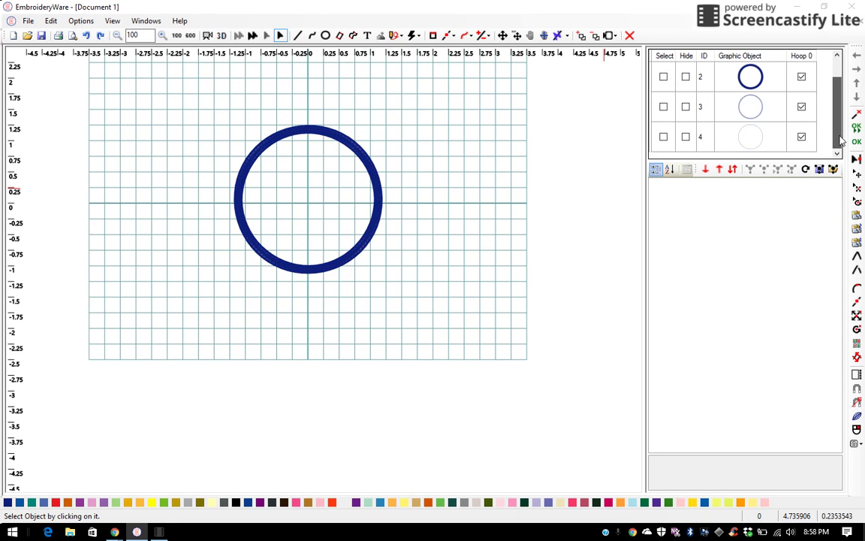
pyautogui.click(663, 137)
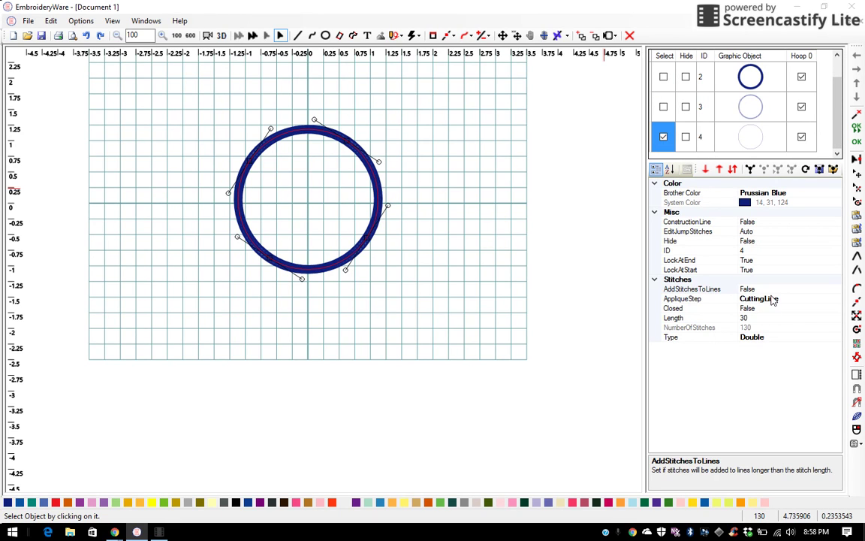
pyautogui.click(663, 138)
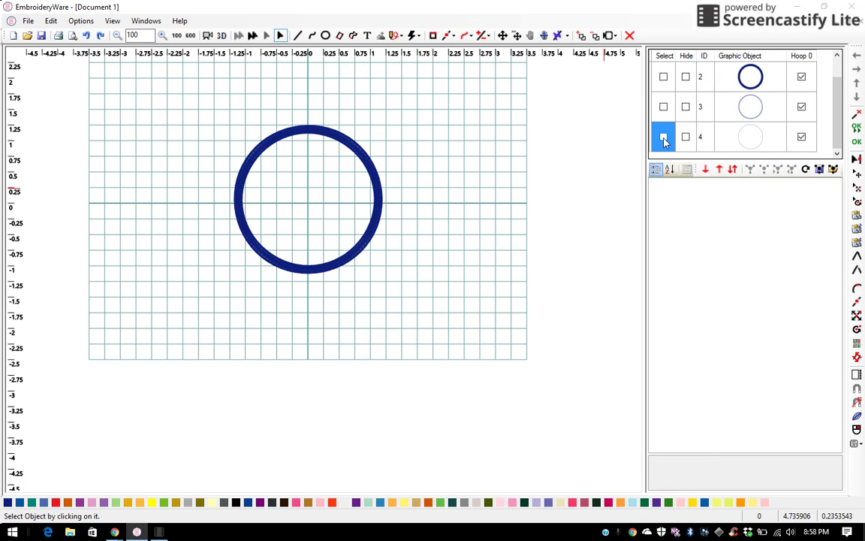
pyautogui.click(663, 136)
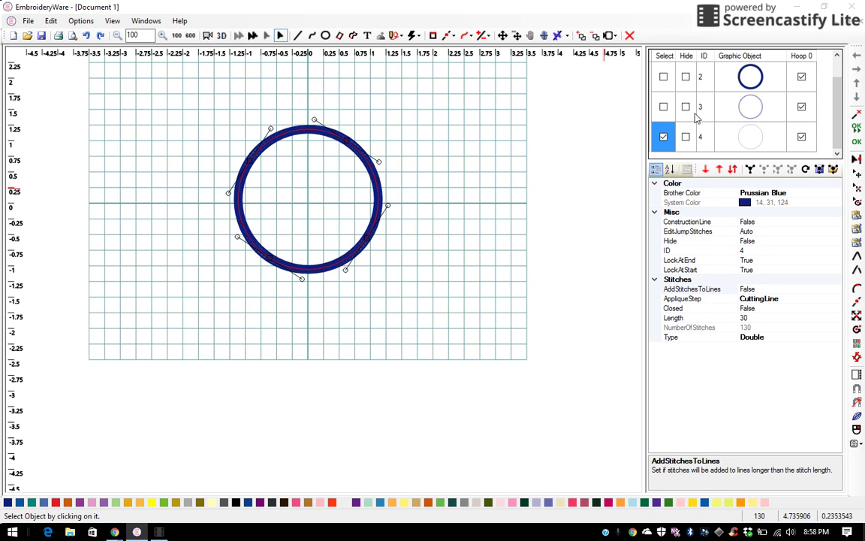
pyautogui.click(719, 169)
pyautogui.click(718, 169)
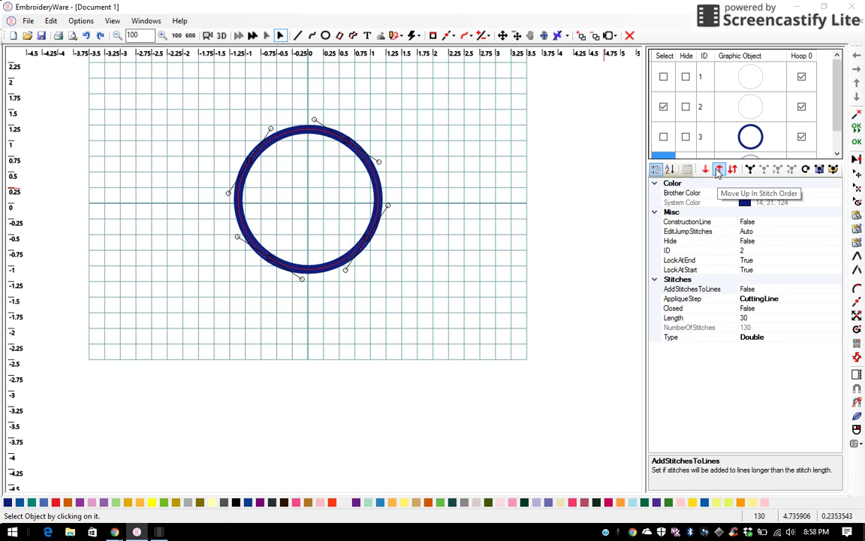
pyautogui.click(663, 107)
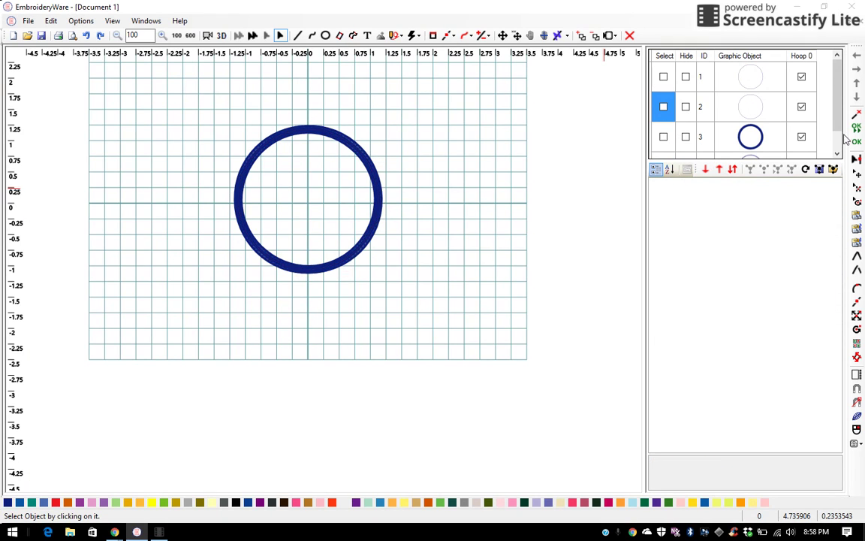
# Check that the 258-stitch tackdown satin circle now sits at object 3.
pyautogui.click(837, 109)
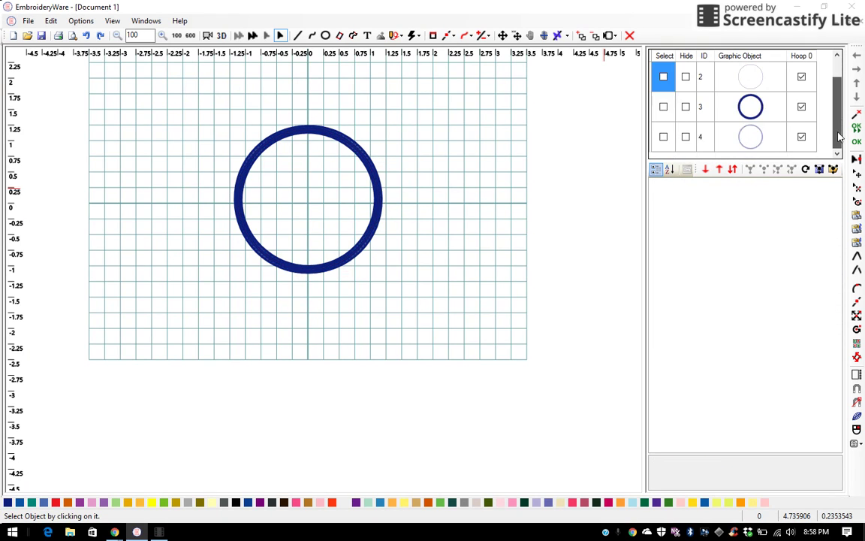
pyautogui.click(663, 138)
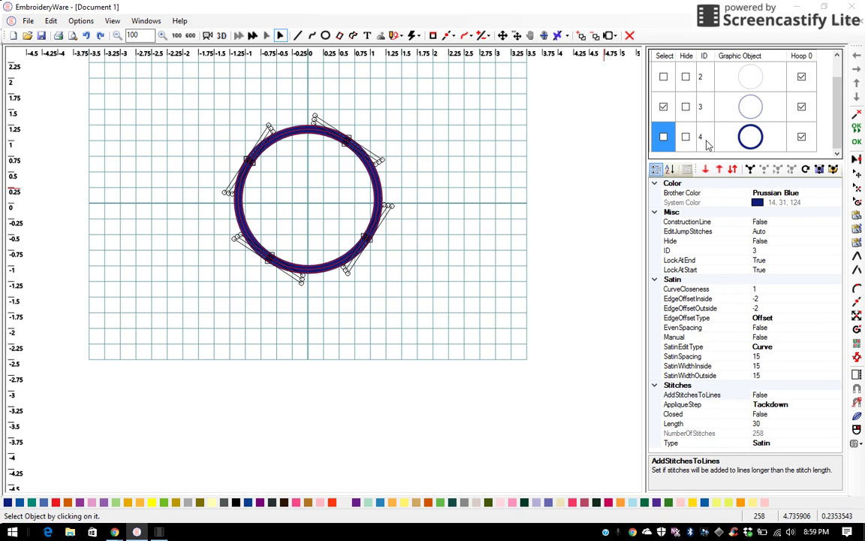
pyautogui.click(663, 107)
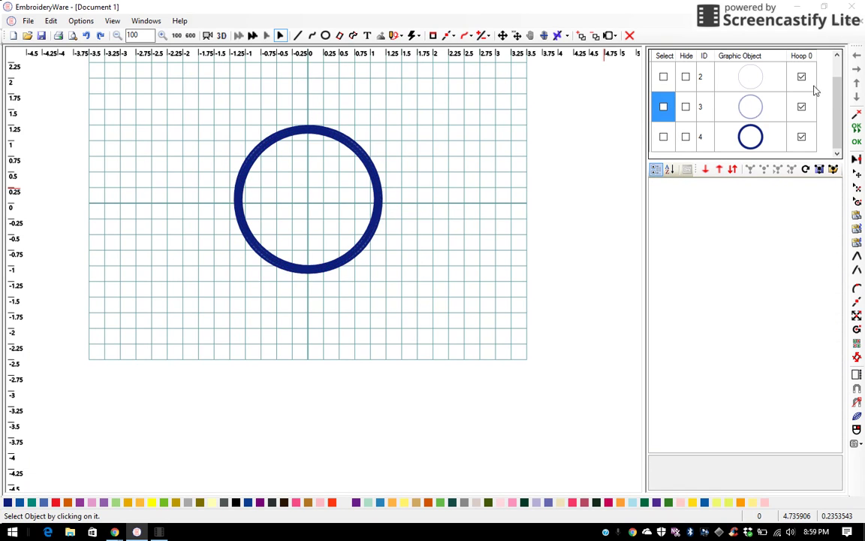
pyautogui.scroll(1, 748, 88)
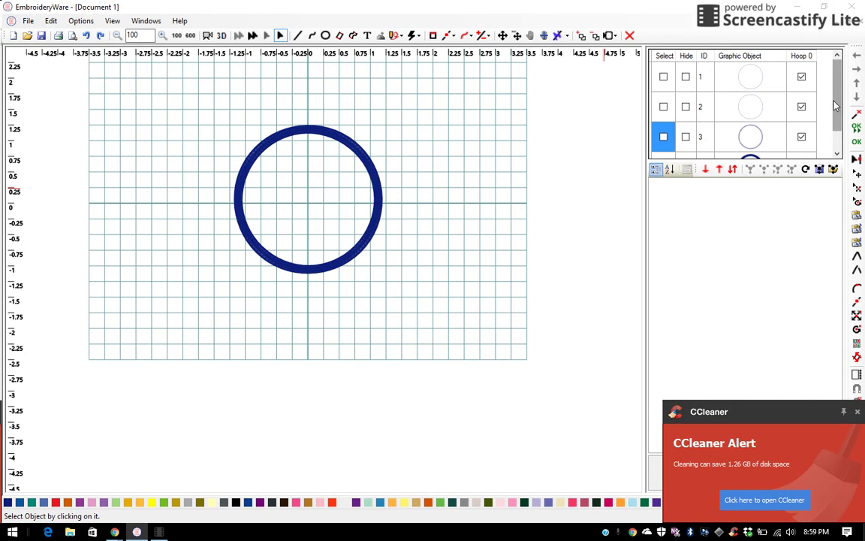
pyautogui.click(835, 152)
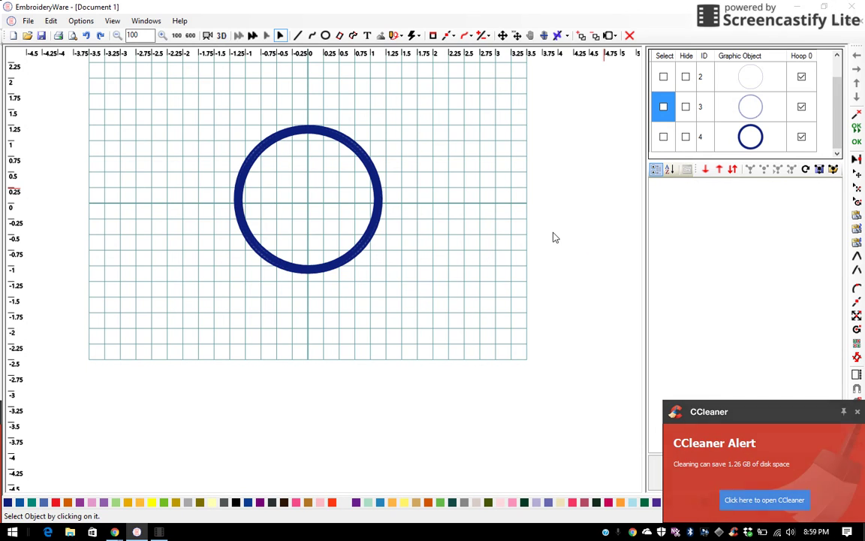